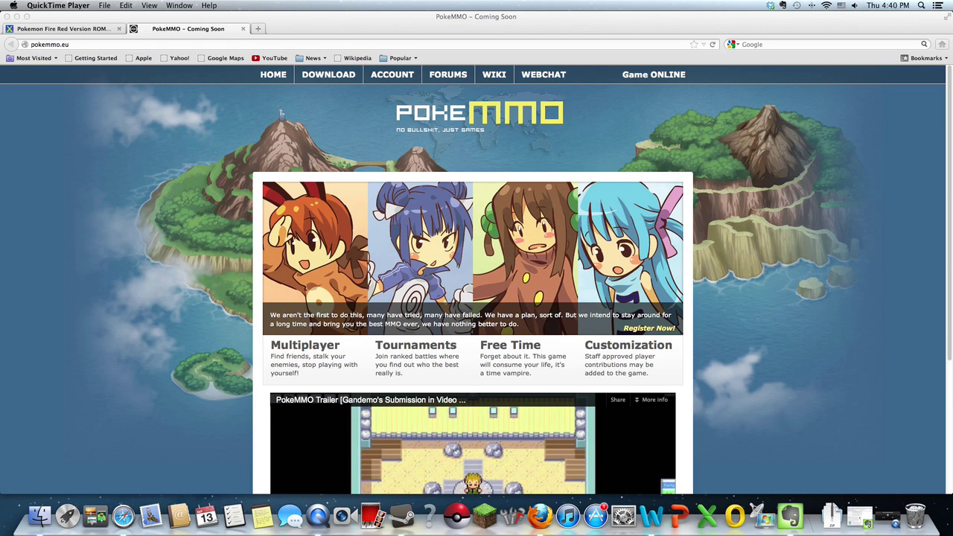
# Look over the PokeMMO home page and the account registration form on the Account page.
pyautogui.scroll(-5, 174, 260)
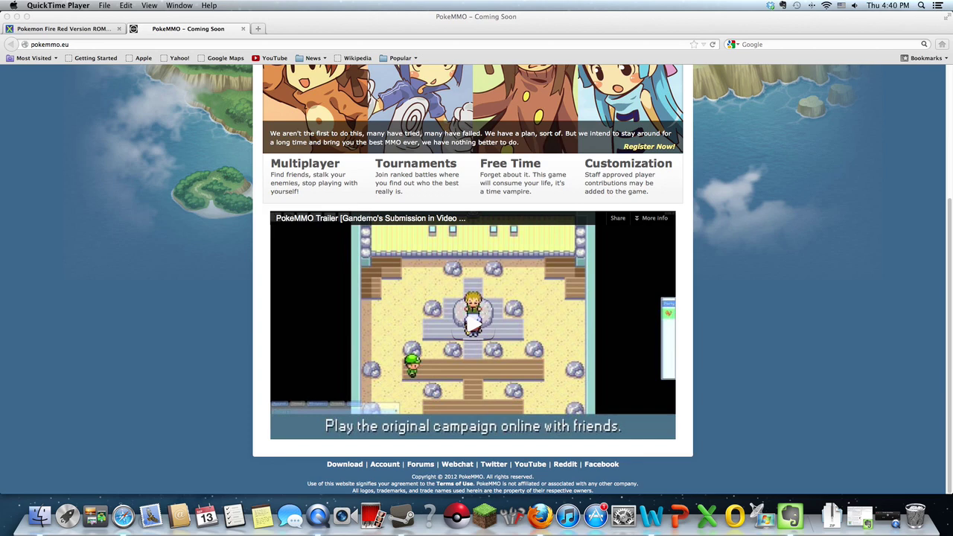
pyautogui.scroll(5, 208, 343)
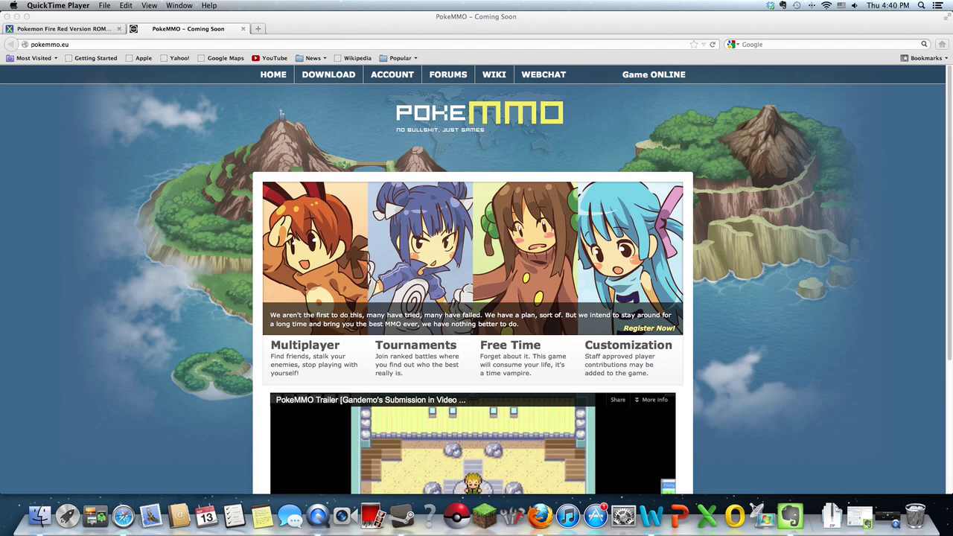
pyautogui.click(401, 80)
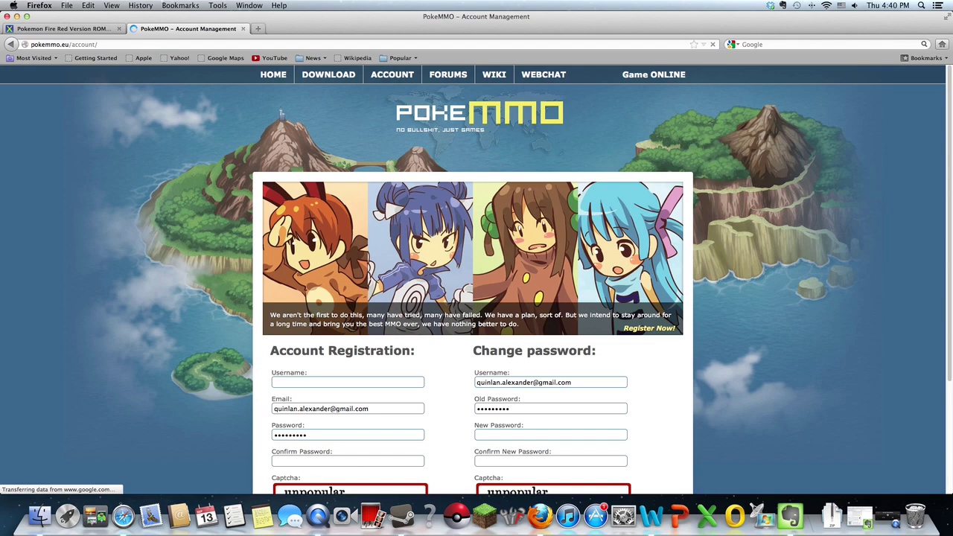
pyautogui.scroll(-4, 259, 332)
pyautogui.scroll(4, 297, 201)
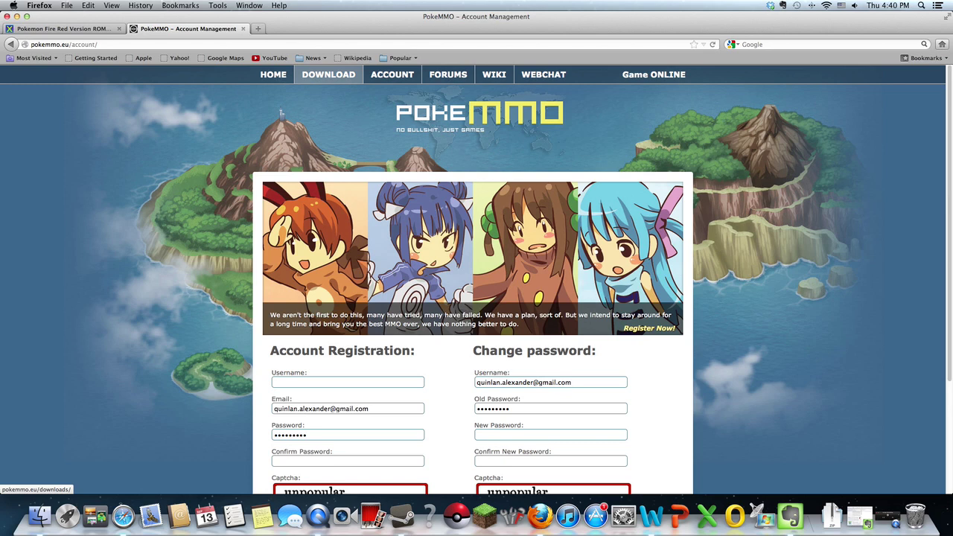
# From the PokeMMO download guide, view the PokeMMO-Client.zip download page, acknowledge its risk warning, and return to the guide.
pyautogui.click(329, 77)
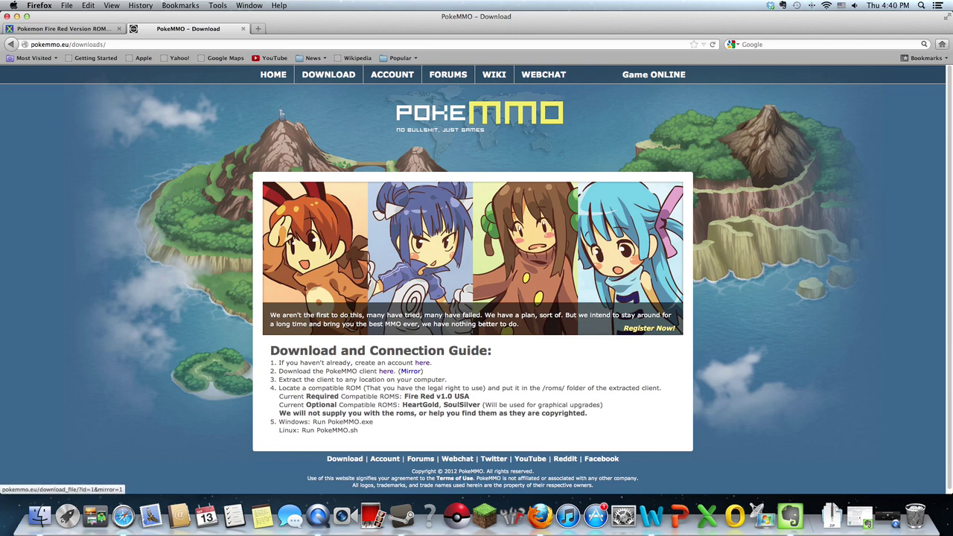
pyautogui.click(386, 371)
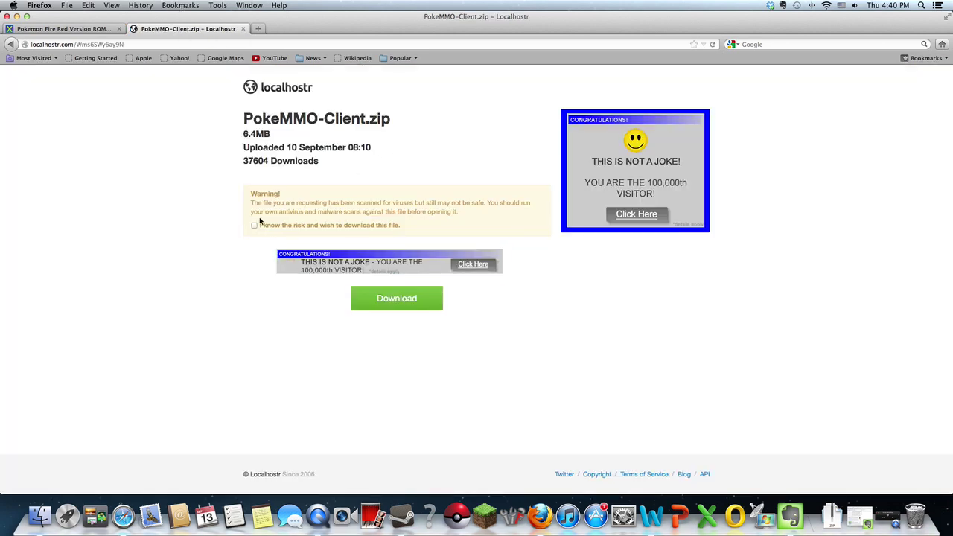
pyautogui.click(254, 226)
pyautogui.click(11, 45)
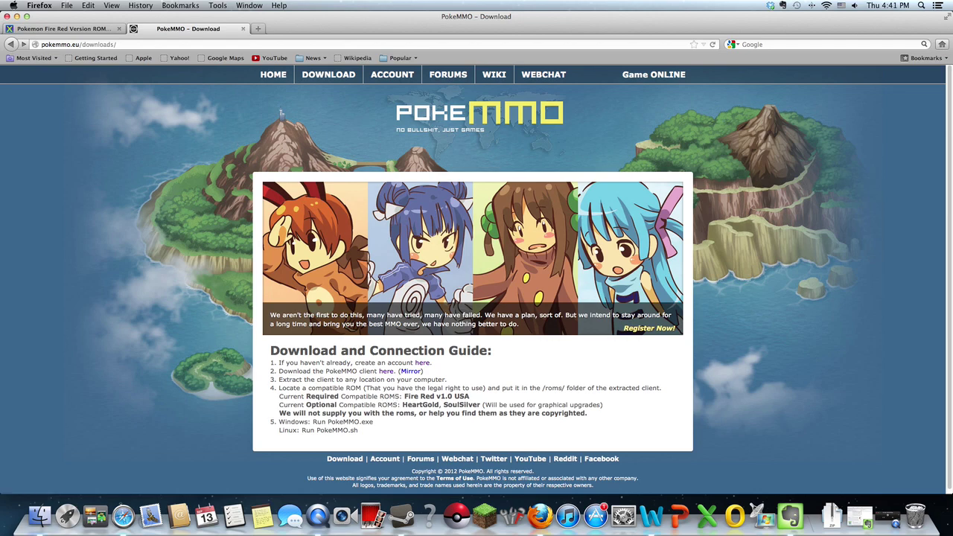
# Download and save the Pokemon Fire Red Version (U) (V1.0) zip from the already open Get-Your-Rom page.
pyautogui.click(48, 29)
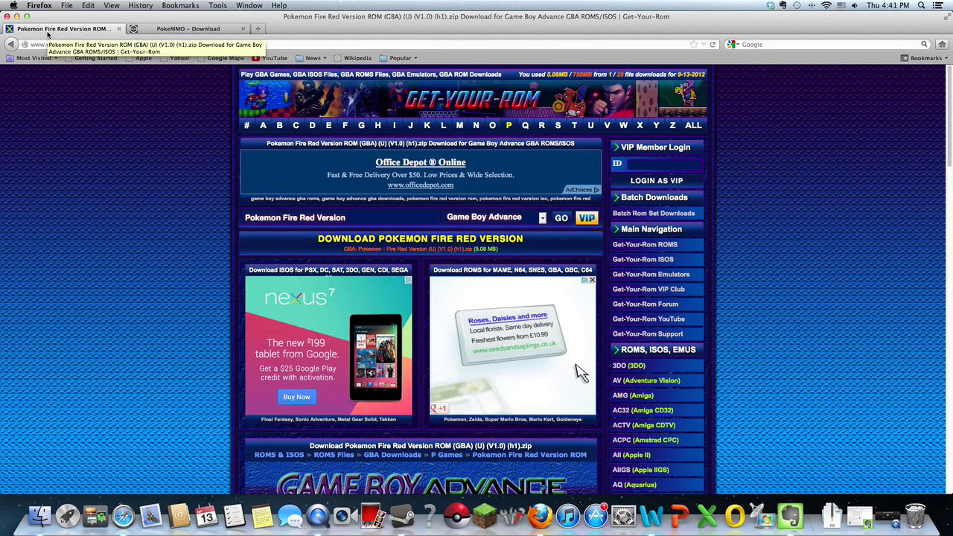
pyautogui.scroll(-5, 126, 255)
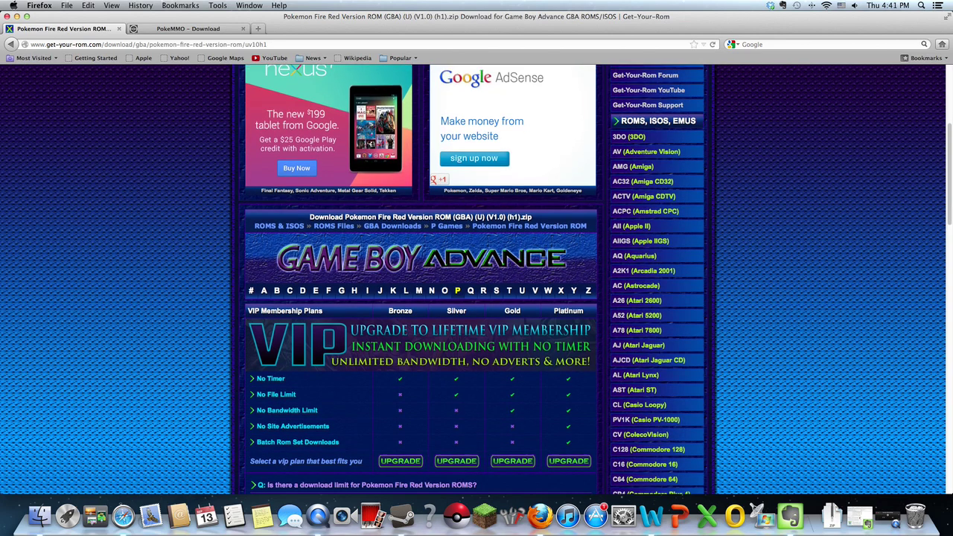
pyautogui.scroll(8, 123, 250)
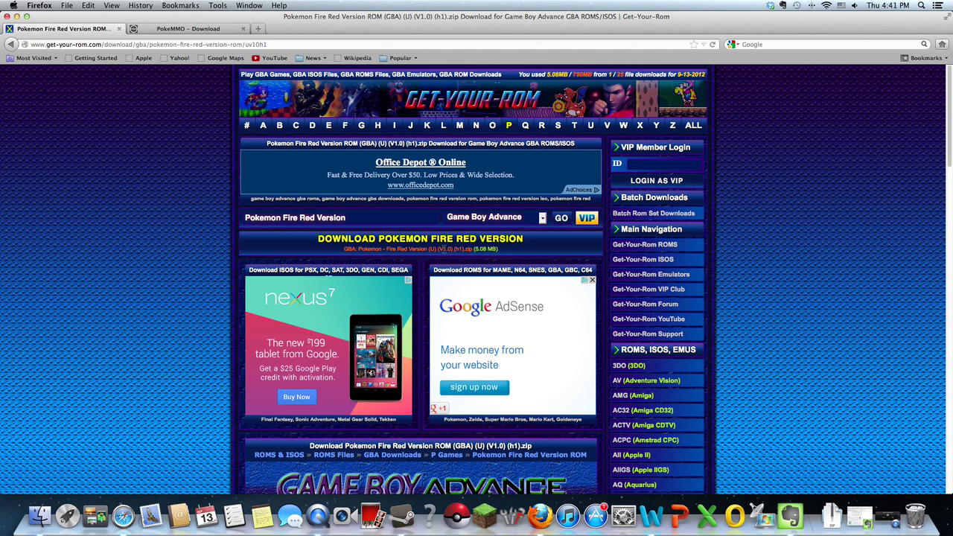
pyautogui.click(430, 240)
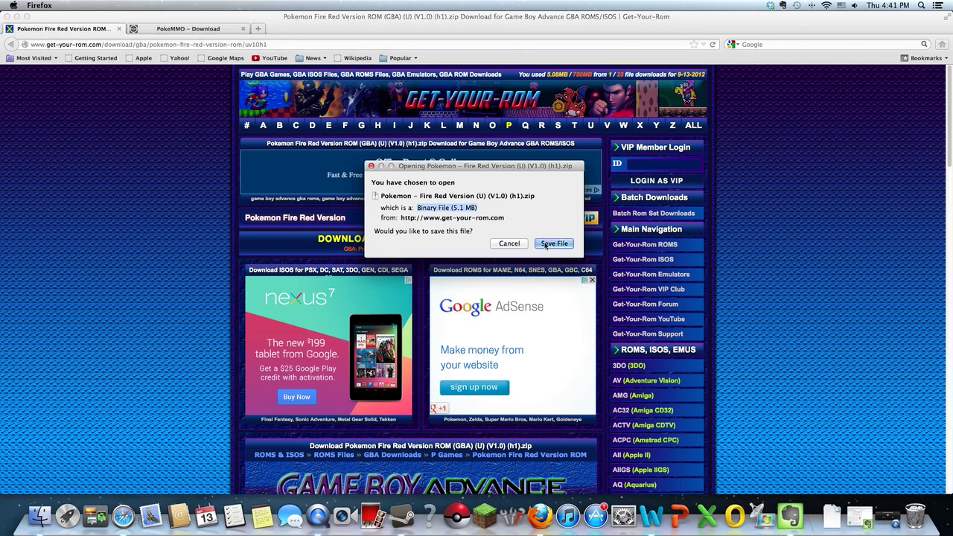
pyautogui.click(559, 242)
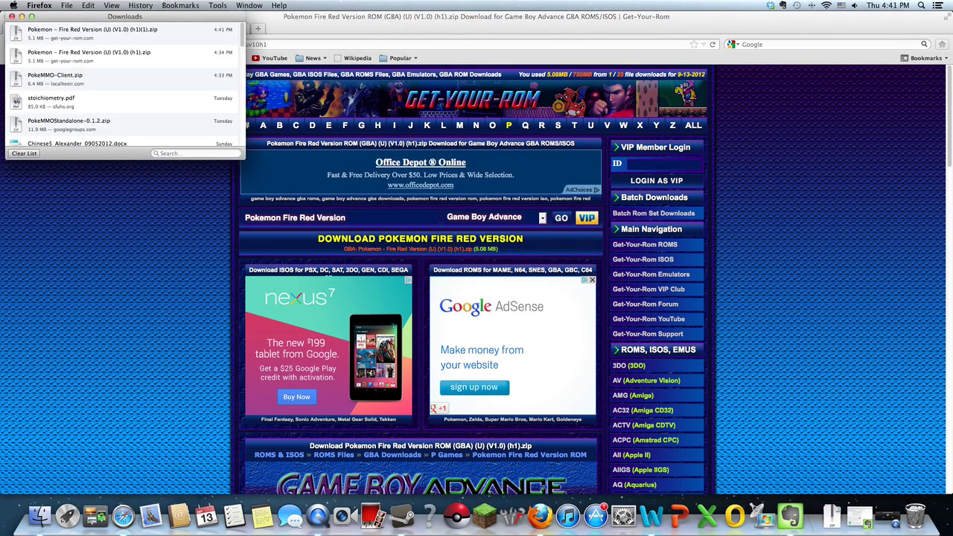
# Extract the newly downloaded Fire Red zip and locate its .gba file in the Downloads folder.
pyautogui.doubleClick(128, 34)
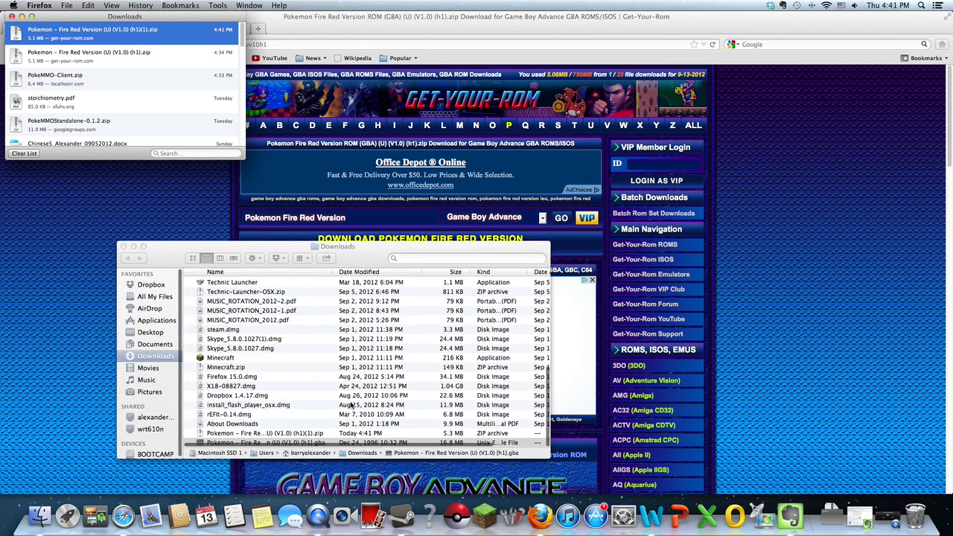
pyautogui.scroll(2, 349, 404)
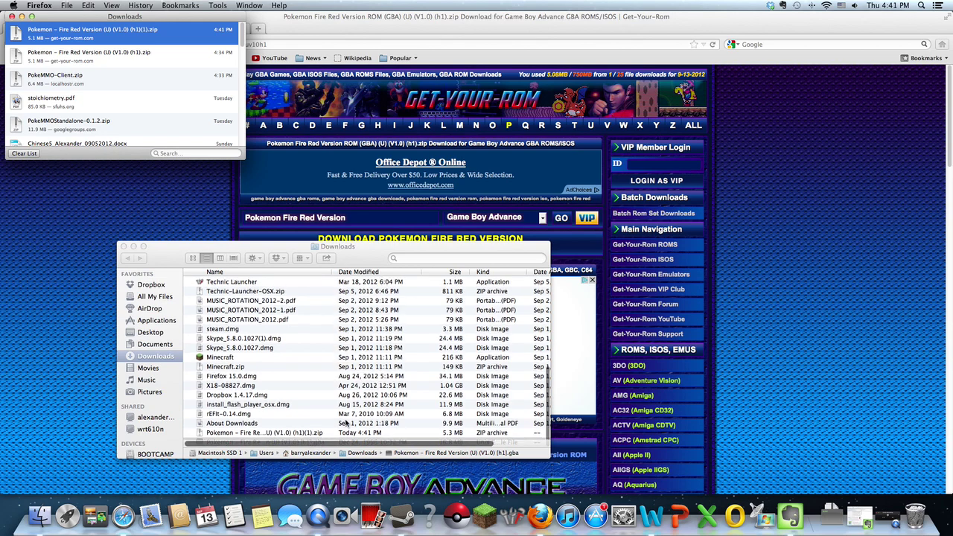
pyautogui.scroll(-1, 373, 440)
pyautogui.scroll(1, 372, 432)
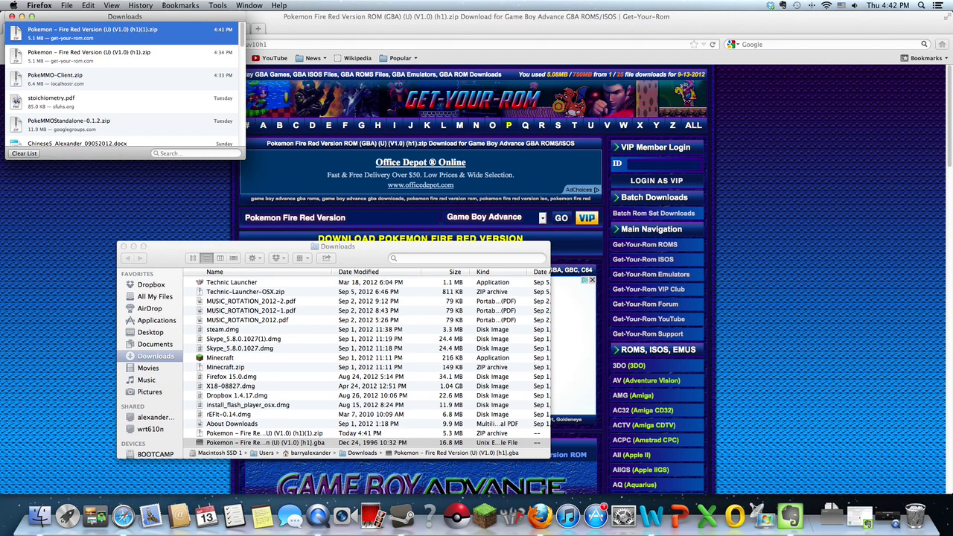
# Open the roms folder inside PokeMMO-Client in Downloads to check for the Fire Red .gba file.
pyautogui.click(168, 363)
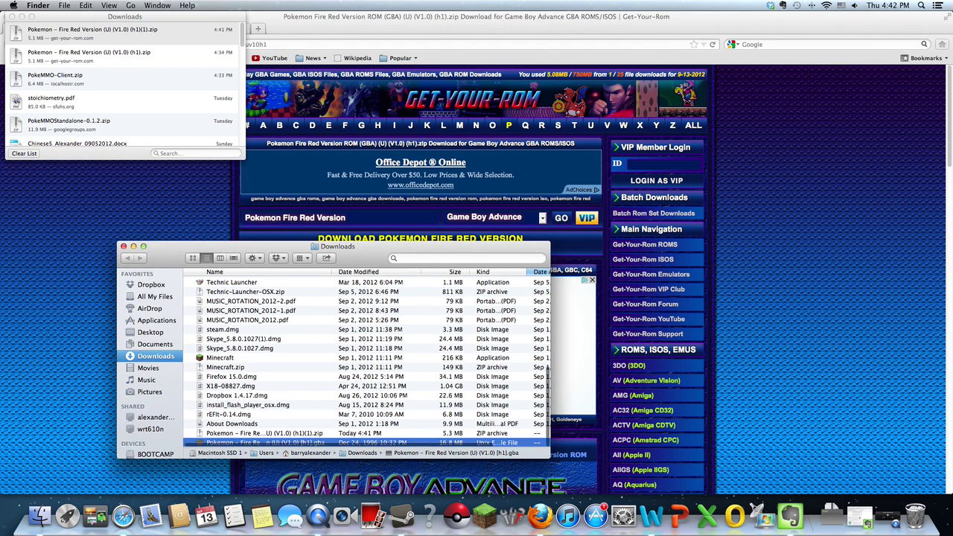
pyautogui.scroll(10, 241, 292)
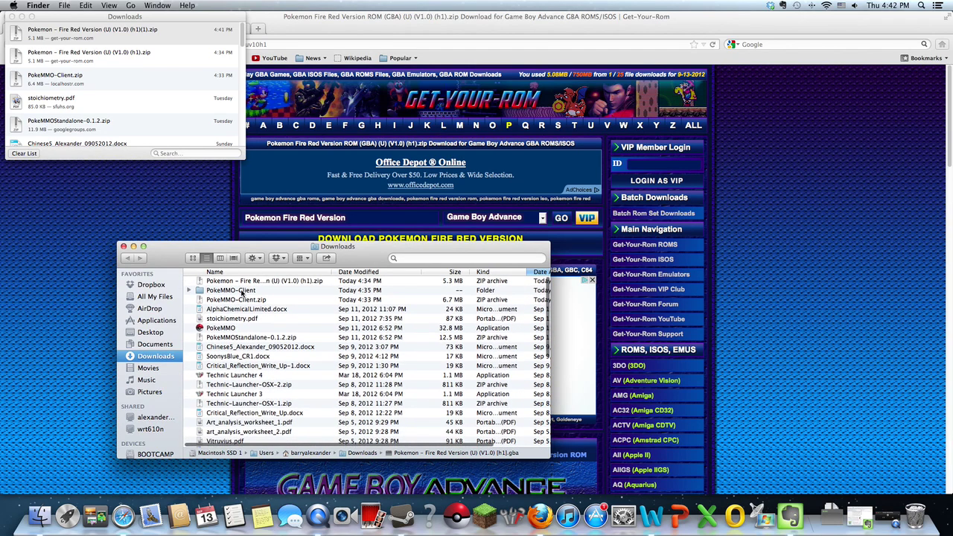
pyautogui.click(238, 290)
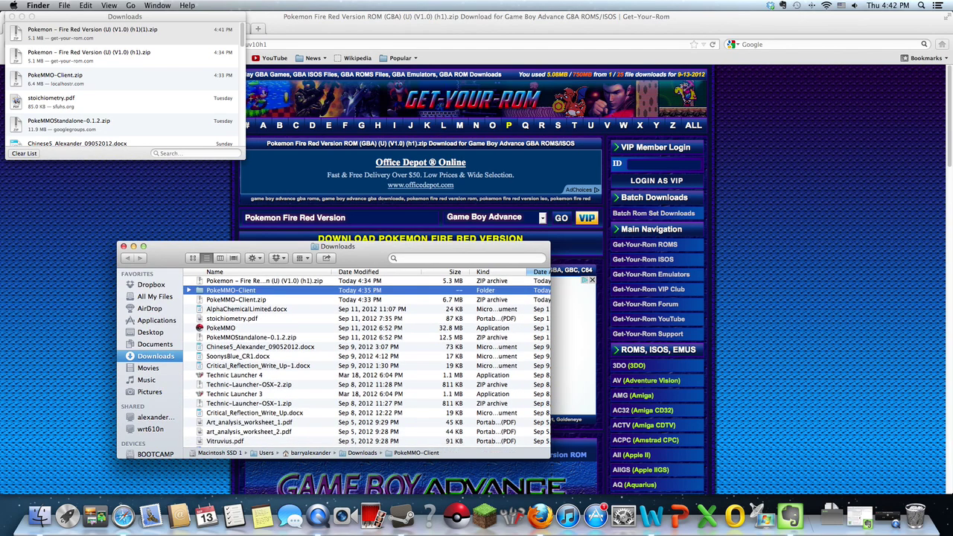
pyautogui.doubleClick(272, 293)
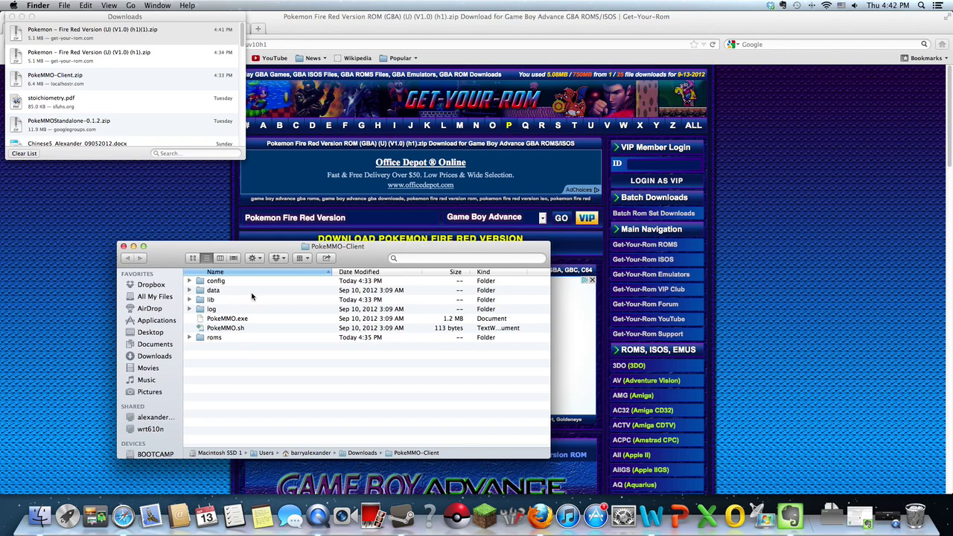
pyautogui.doubleClick(224, 338)
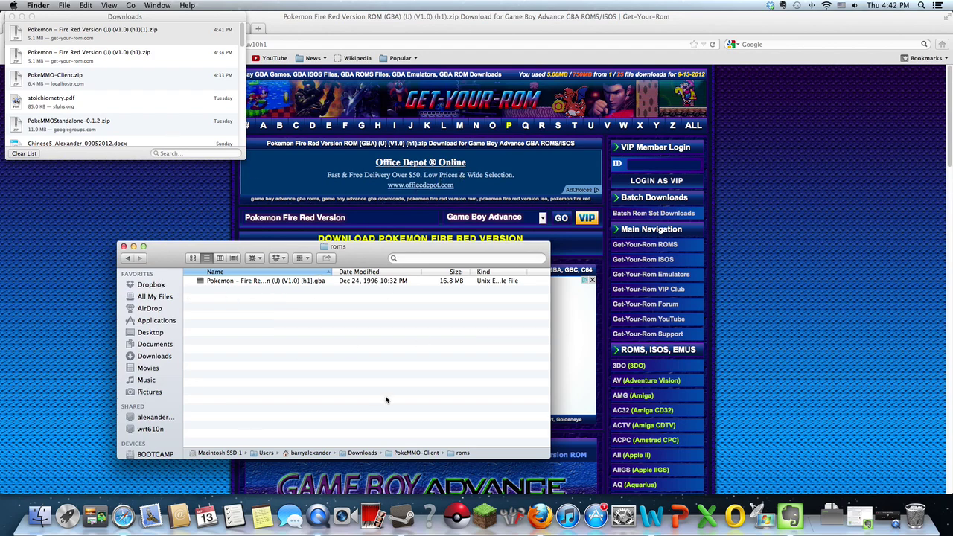
# Launch PokeMMO and choose the Fire Red .gba file in PokeMMO-Client's roms folder as its ROM.
pyautogui.click(456, 515)
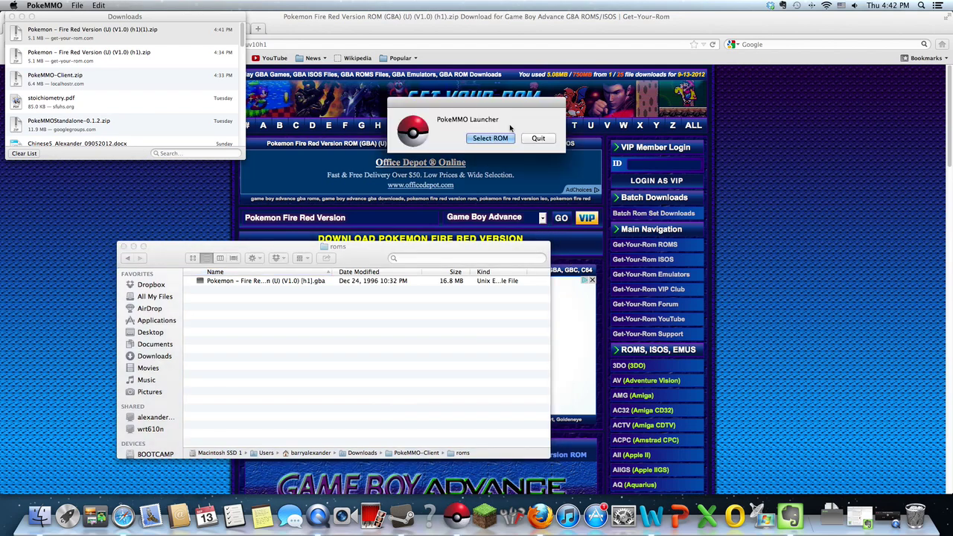
pyautogui.click(492, 138)
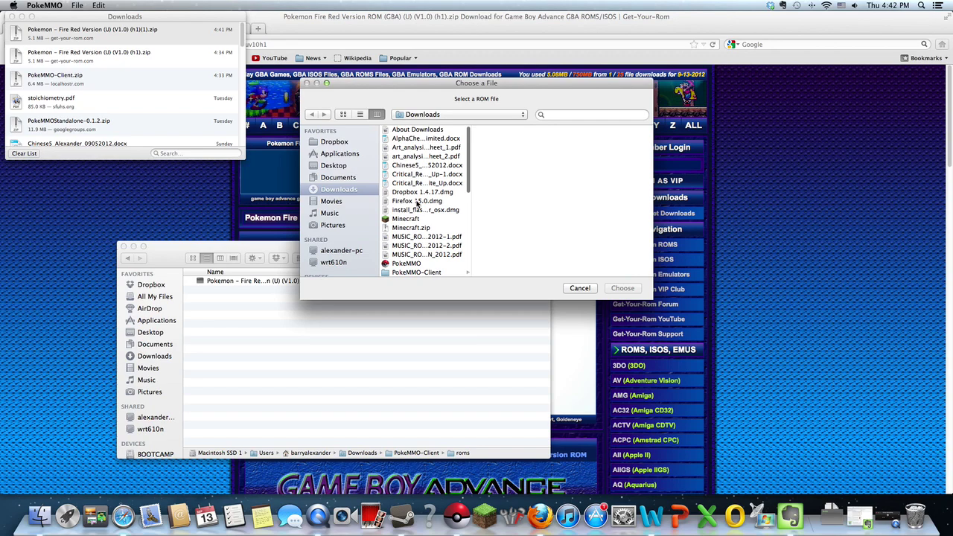
pyautogui.scroll(-1, 413, 194)
pyautogui.click(417, 262)
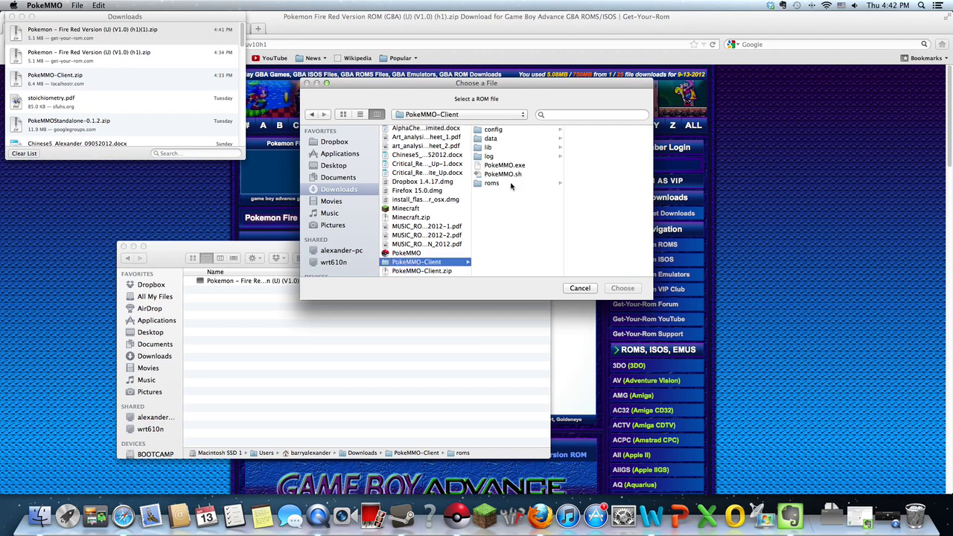
pyautogui.click(493, 184)
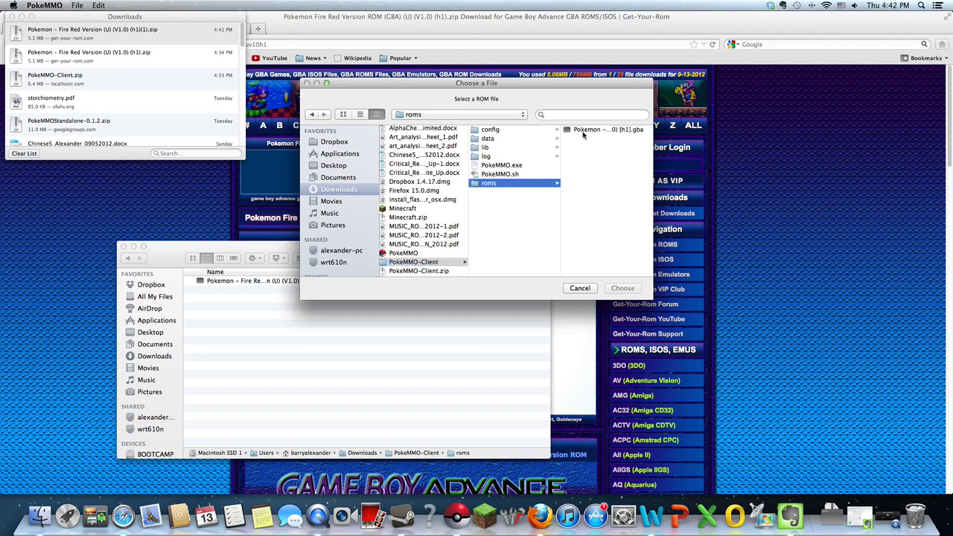
pyautogui.click(596, 130)
pyautogui.click(623, 288)
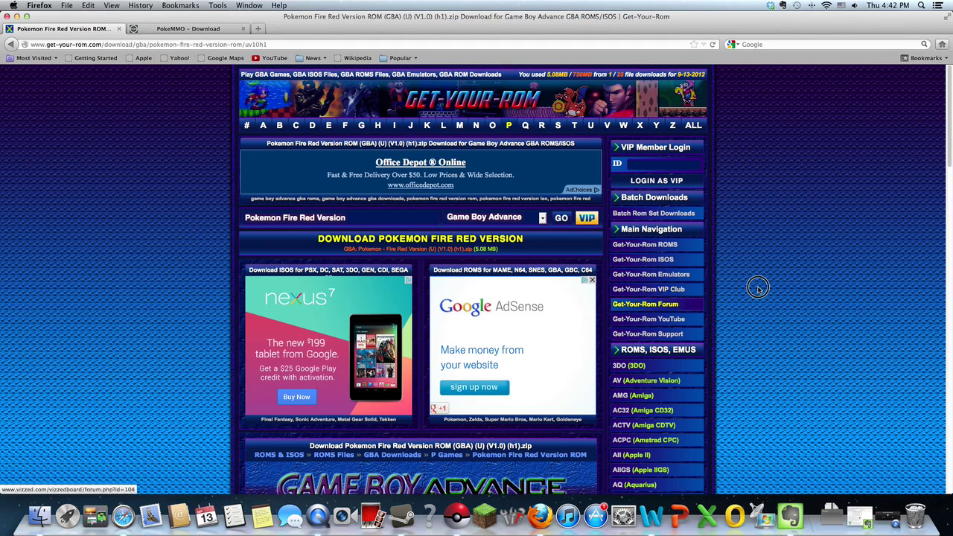